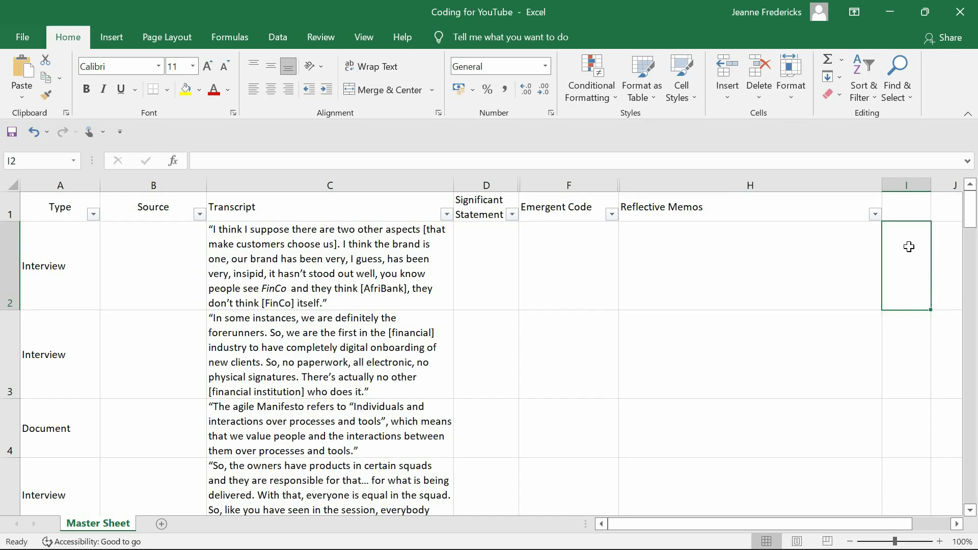
Tag the first two excerpts with emergent codes Branding and First to Market.
{"action": "left_click_drag", "start_coordinate": [294, 287], "coordinate": [320, 479]}
{"action": "left_click", "coordinate": [331, 298]}
{"action": "left_click", "coordinate": [556, 279]}
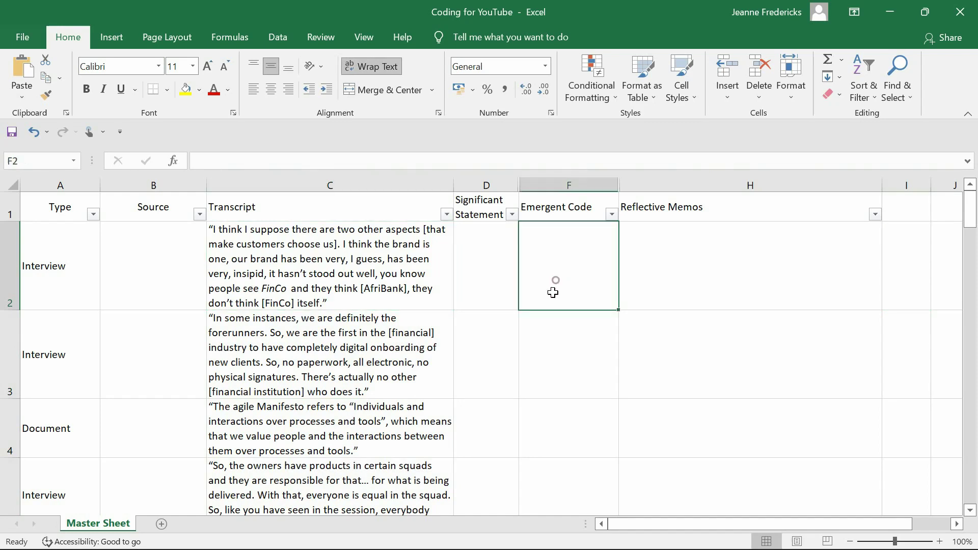
{"action": "type", "text": "Branding"}
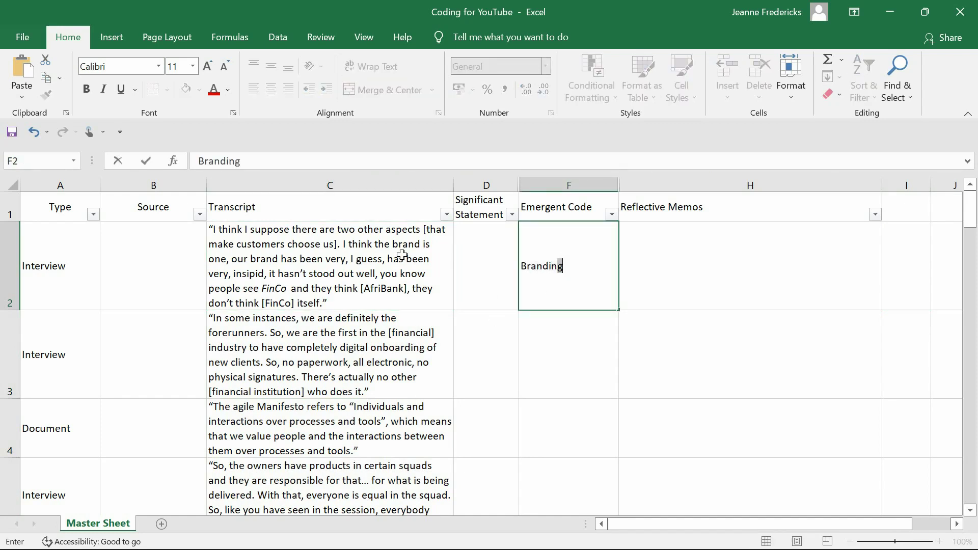
{"action": "key", "text": "Return"}
{"action": "type", "text": "First to Market"}
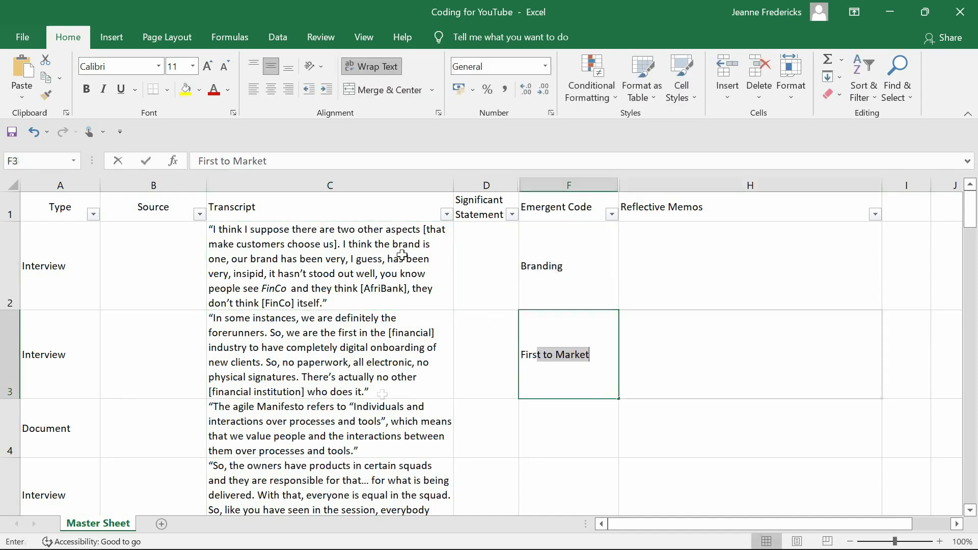
Duplicate the second excerpt into a newly inserted row and tag it Tech Use.
{"action": "double_click", "coordinate": [390, 392]}
{"action": "left_click_drag", "start_coordinate": [390, 392], "coordinate": [197, 313]}
{"action": "key", "text": "ctrl+c"}
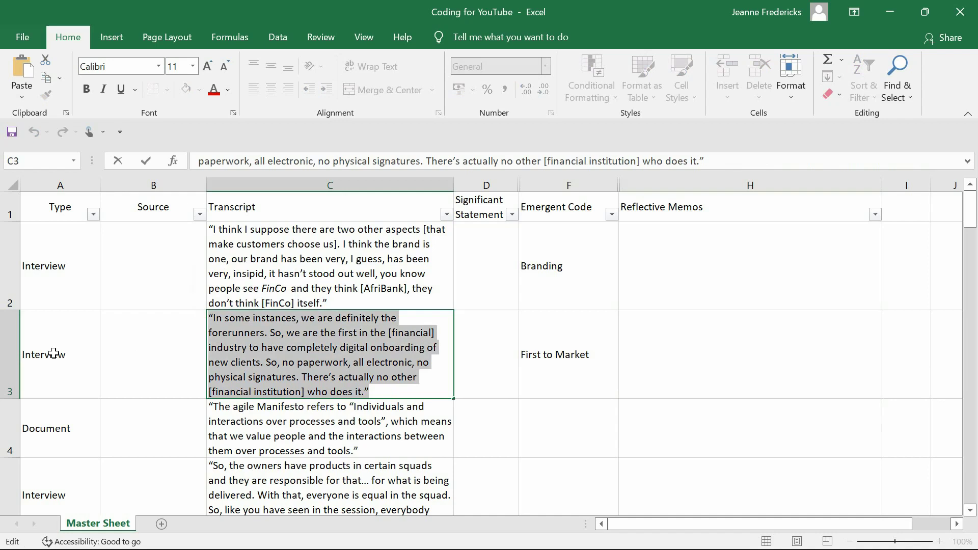
{"action": "right_click", "coordinate": [5, 351]}
{"action": "left_click", "coordinate": [37, 221]}
{"action": "left_click", "coordinate": [258, 318]}
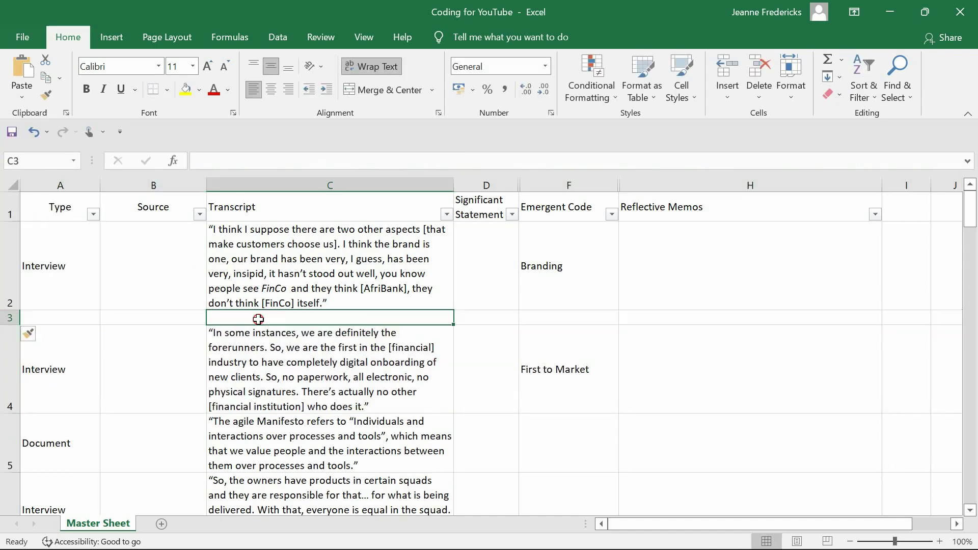
{"action": "key", "text": "ctrl+v"}
{"action": "left_click", "coordinate": [539, 321]}
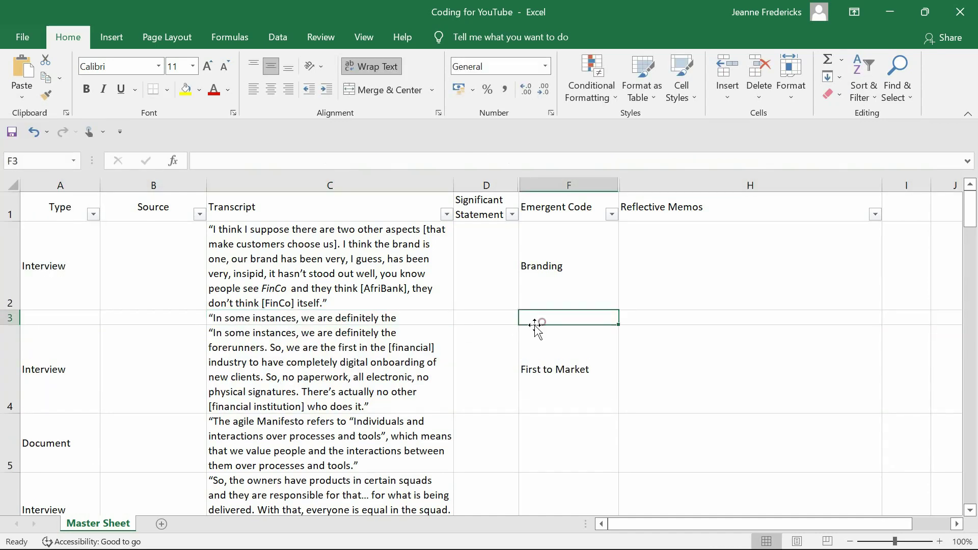
{"action": "type", "text": "Tech Use"}
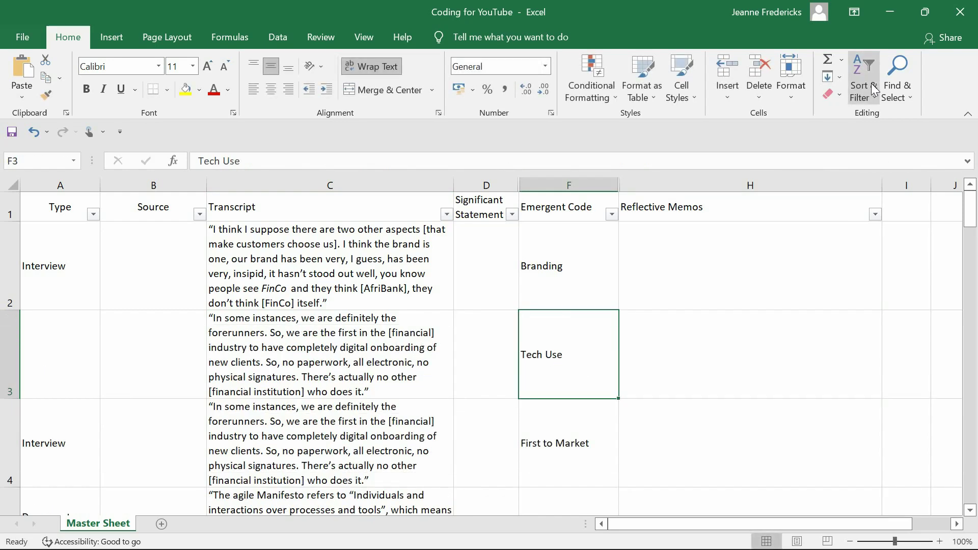
Apply a three-level Custom Sort: Source, then Codebook Code, then Reflective Memos.
{"action": "left_click", "coordinate": [871, 84]}
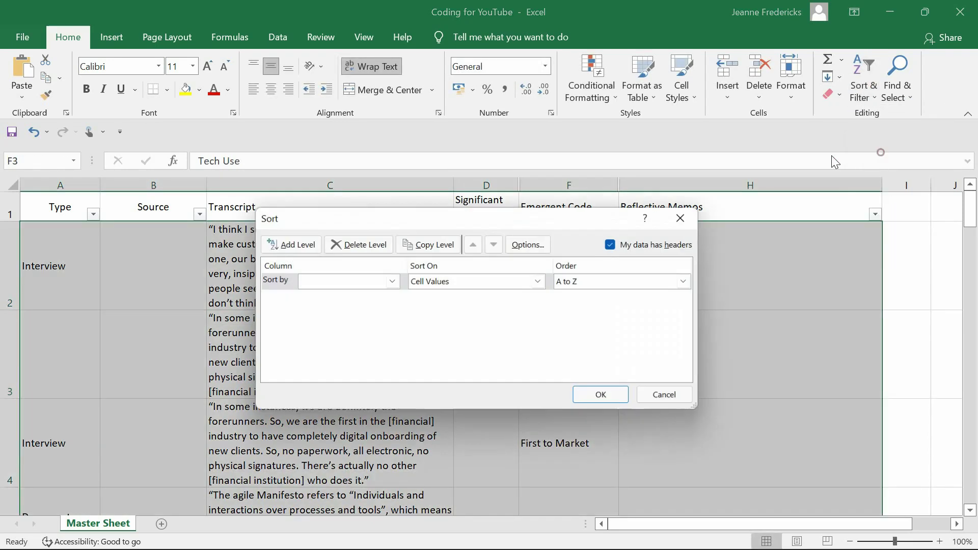
{"action": "left_click", "coordinate": [880, 152]}
{"action": "left_click", "coordinate": [392, 281]}
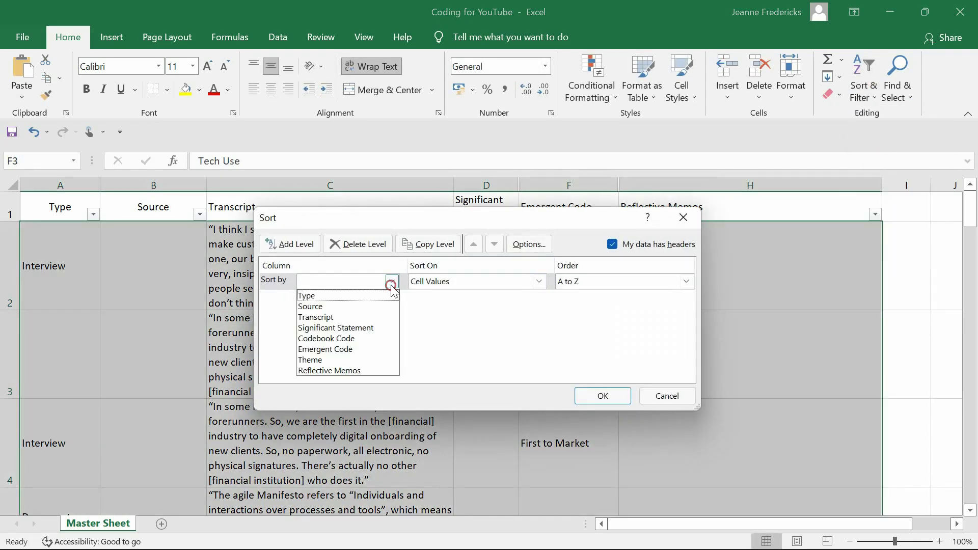
{"action": "left_click", "coordinate": [343, 304]}
{"action": "left_click", "coordinate": [298, 246]}
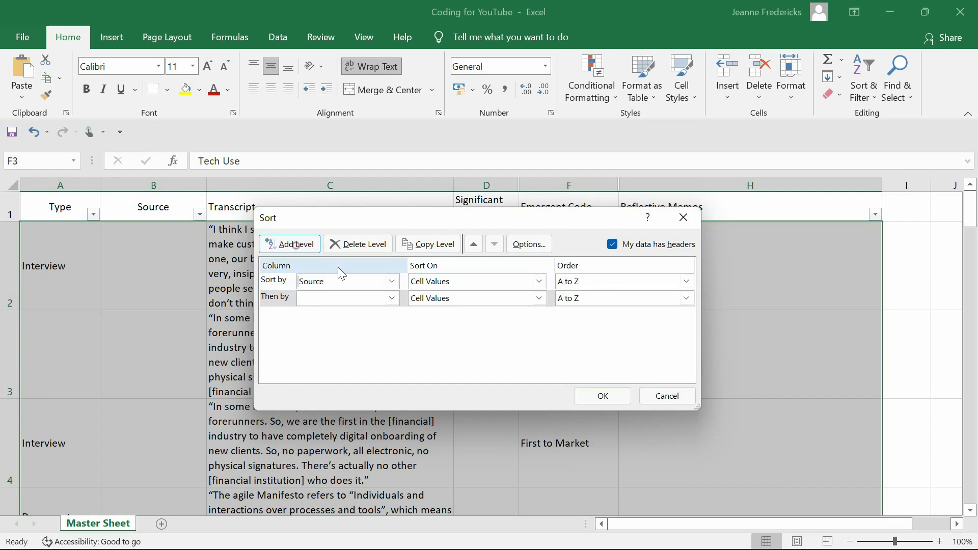
{"action": "left_click", "coordinate": [390, 298]}
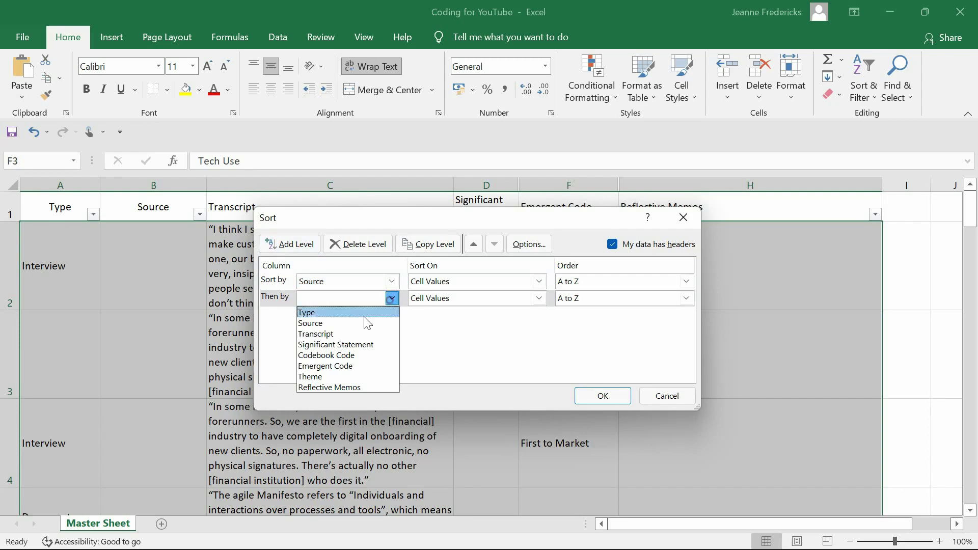
{"action": "left_click", "coordinate": [357, 355]}
{"action": "left_click", "coordinate": [300, 247]}
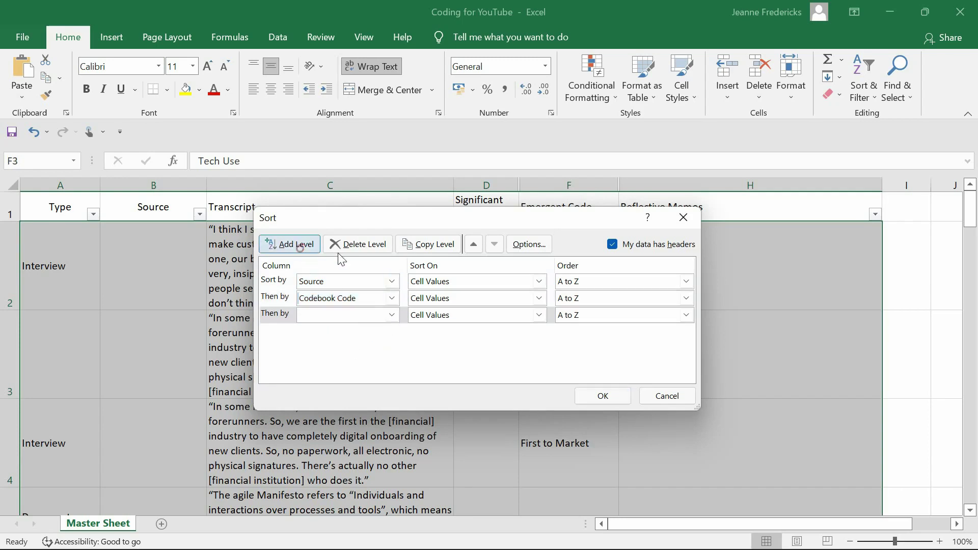
{"action": "left_click", "coordinate": [392, 315]}
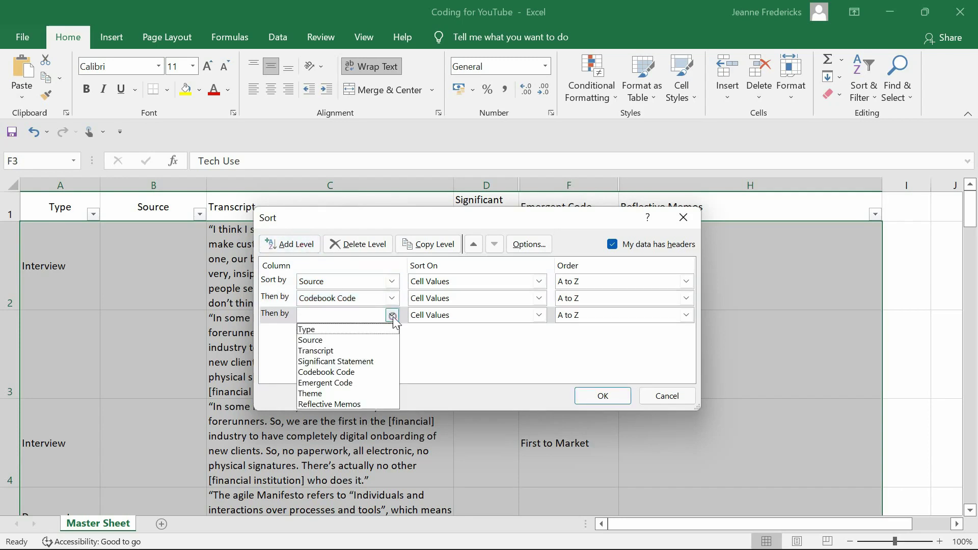
{"action": "left_click", "coordinate": [337, 402]}
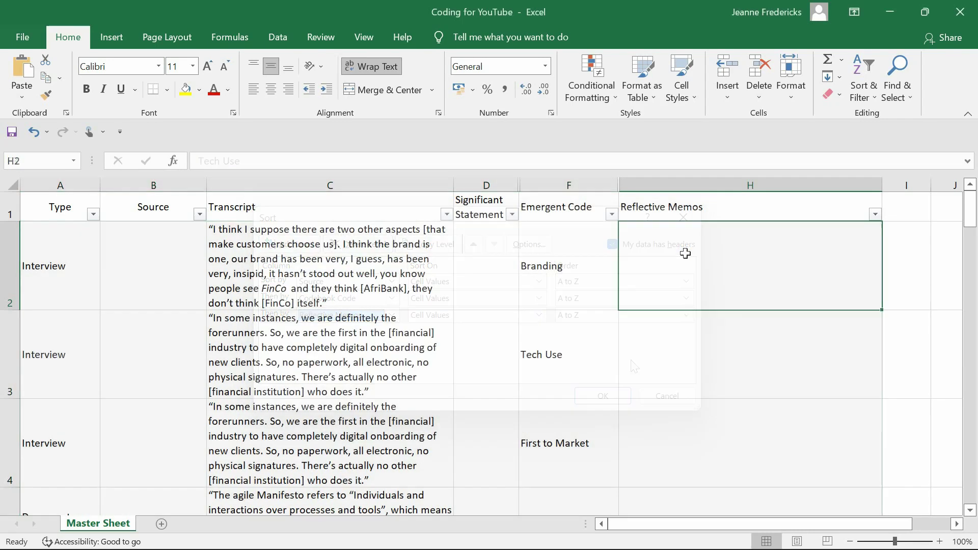
Write reflective memos for Branding ('They don't see IT as a competitive advantage...') and First to Market.
{"action": "type", "text": "They don't see IT as a competitive advantage. Yet they have a DBS that cannot be execu"}
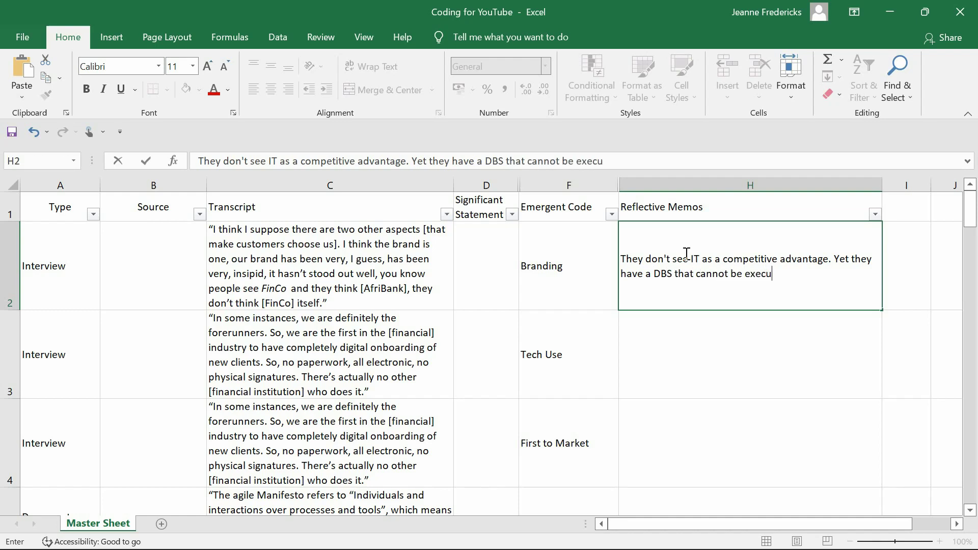
{"action": "type", "text": "ed withou I"}
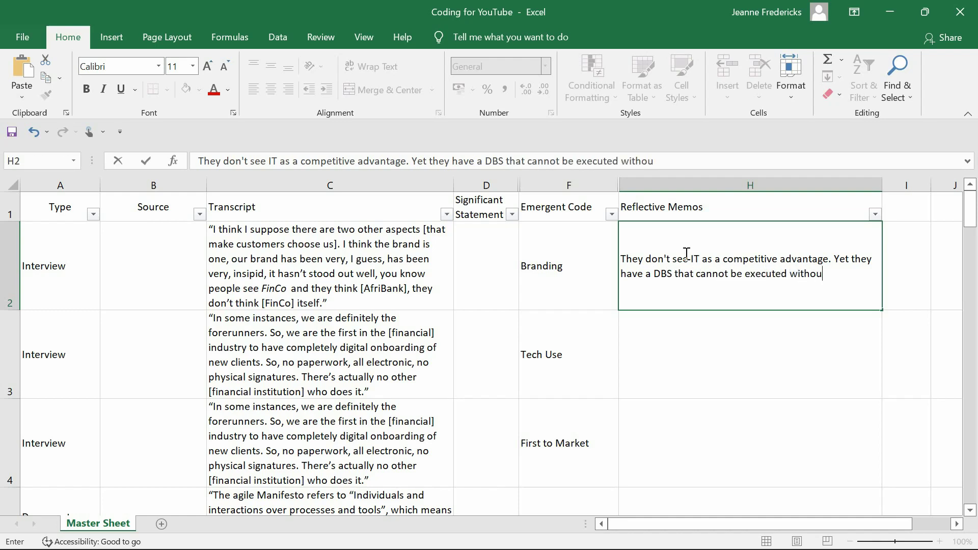
{"action": "key", "text": "BackSpace"}
{"action": "key", "text": "BackSpace"}
{"action": "type", "text": "t IT."}
{"action": "key", "text": "Return"}
{"action": "key", "text": "Down"}
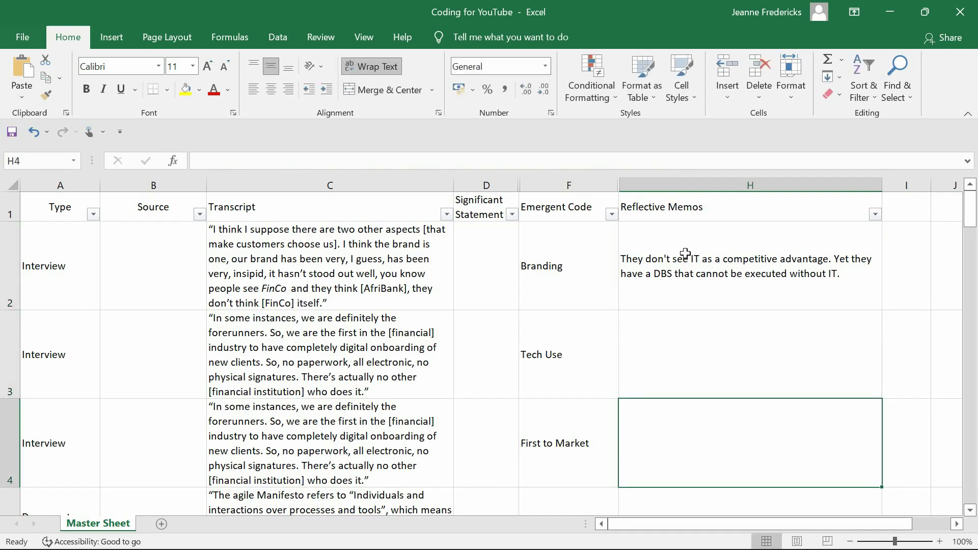
{"action": "type", "text": "They have deve"}
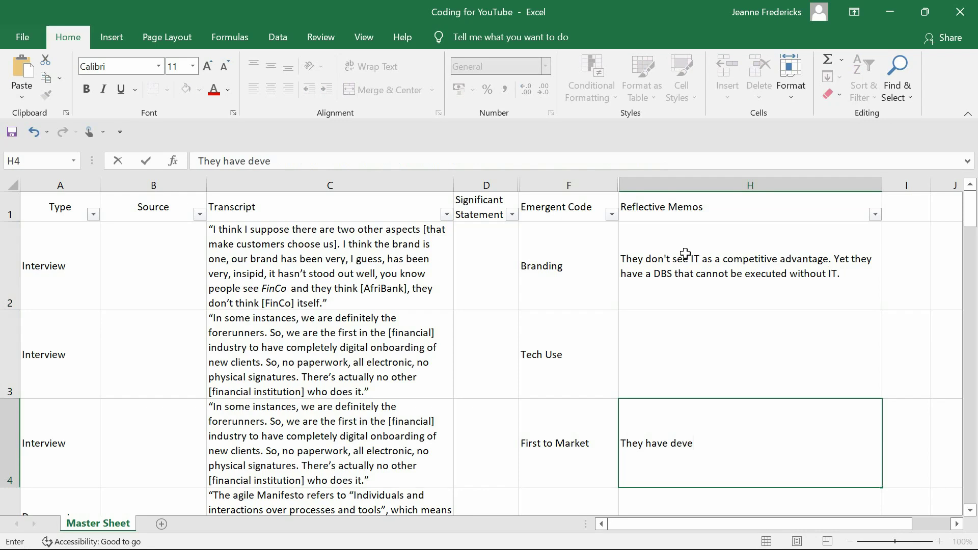
{"action": "key", "text": "BackSpace"}
{"action": "type", "text": "olved decision making fr"}
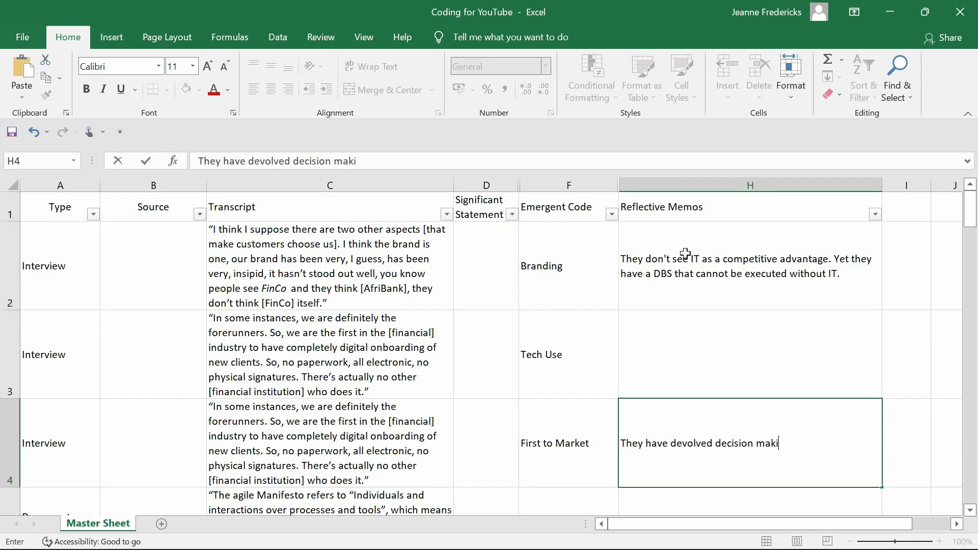
{"action": "type", "text": "om"}
{"action": "left_click", "coordinate": [725, 363]}
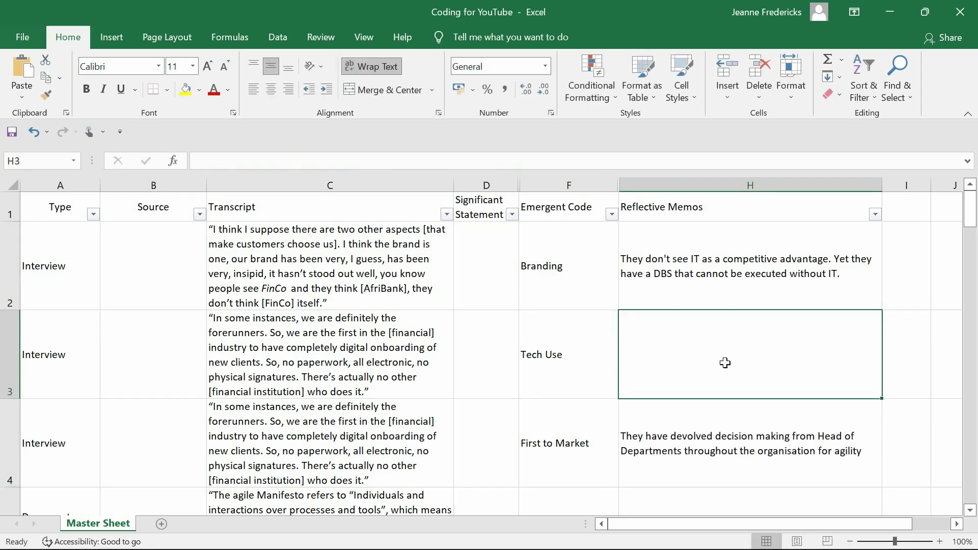
Mark the three excerpts' Significant Statement Yes, No, No and set Source to AC_Senior Manager.
{"action": "left_click", "coordinate": [165, 271]}
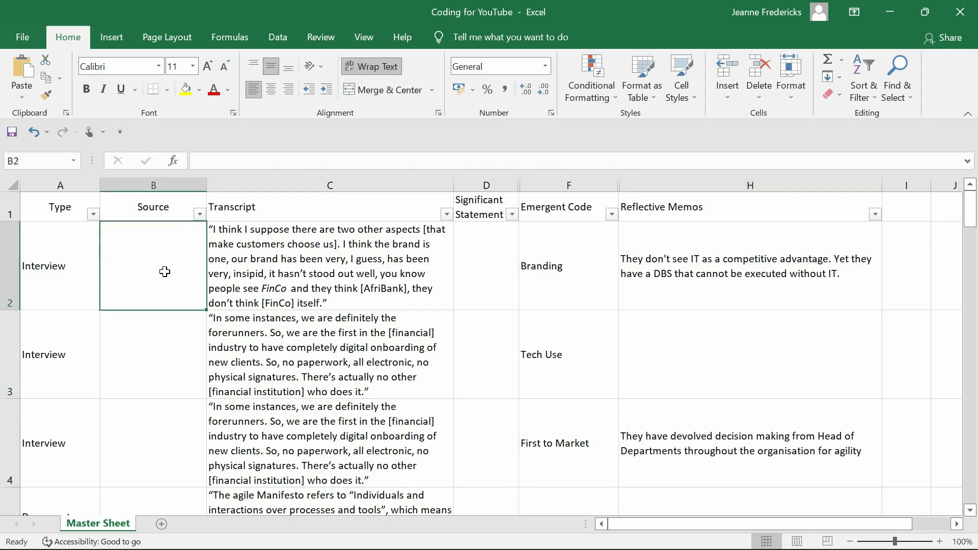
{"action": "left_click", "coordinate": [493, 274]}
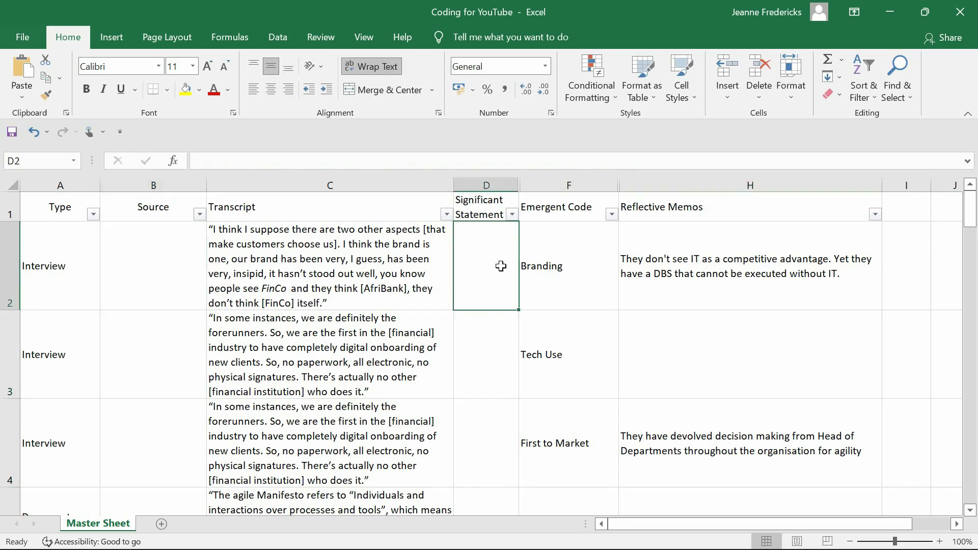
{"action": "type", "text": "Yes"}
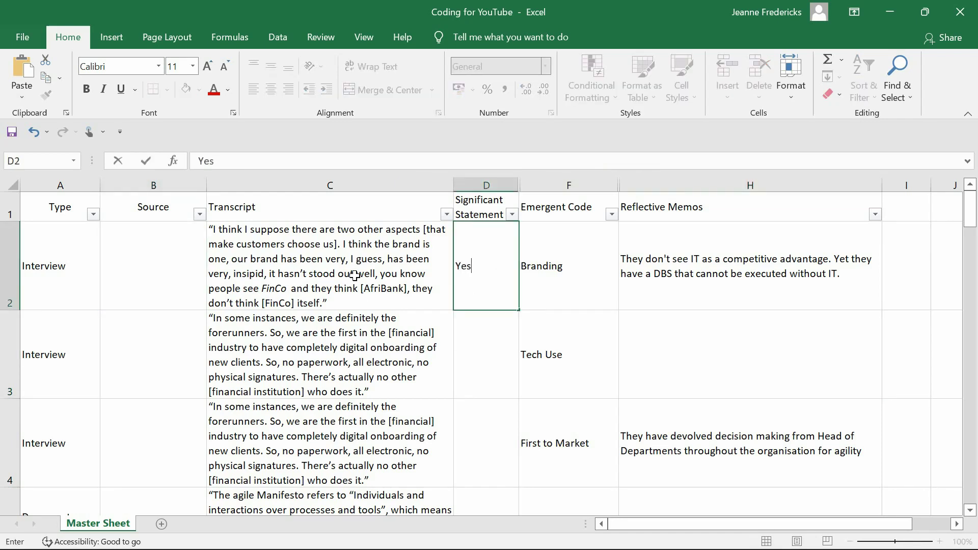
{"action": "key", "text": "Return"}
{"action": "type", "text": "No"}
{"action": "key", "text": "Return"}
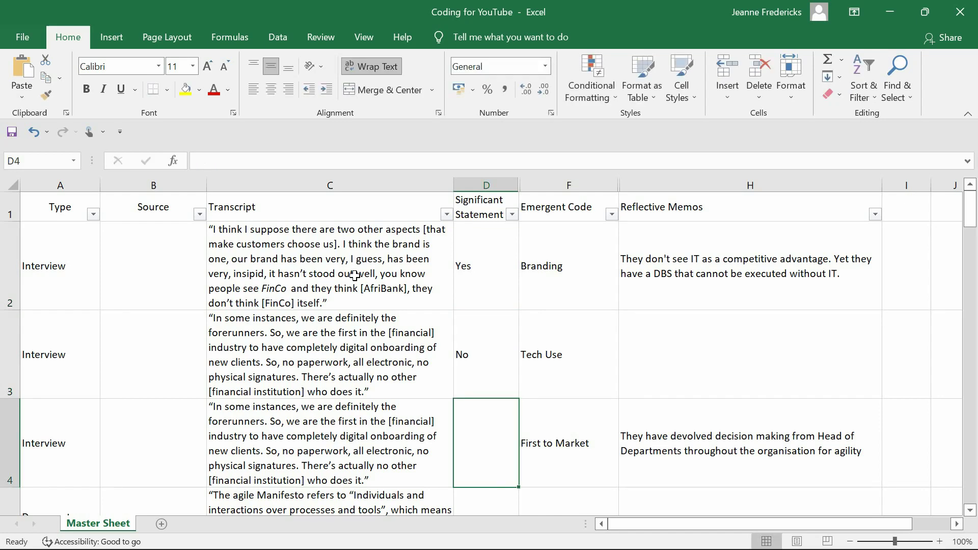
{"action": "type", "text": "No"}
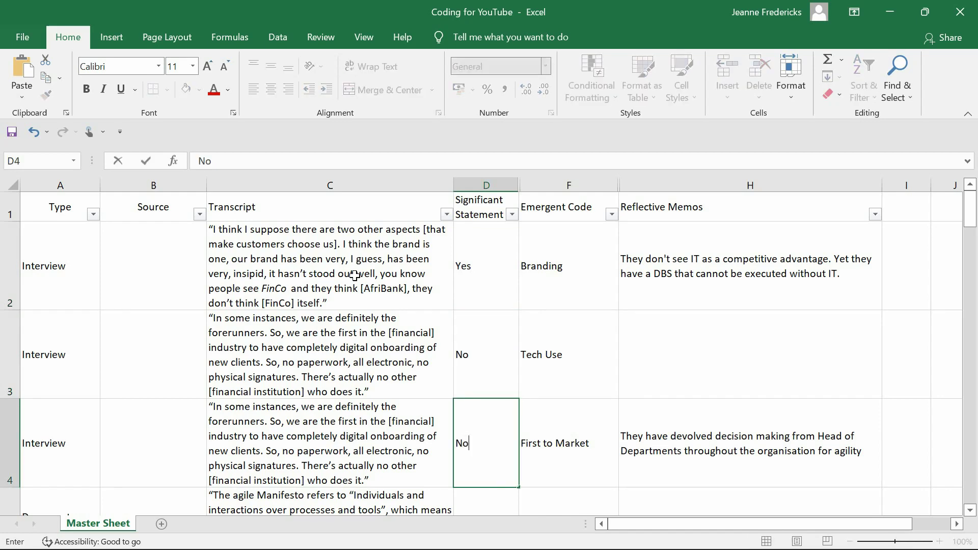
{"action": "left_click", "coordinate": [608, 344]}
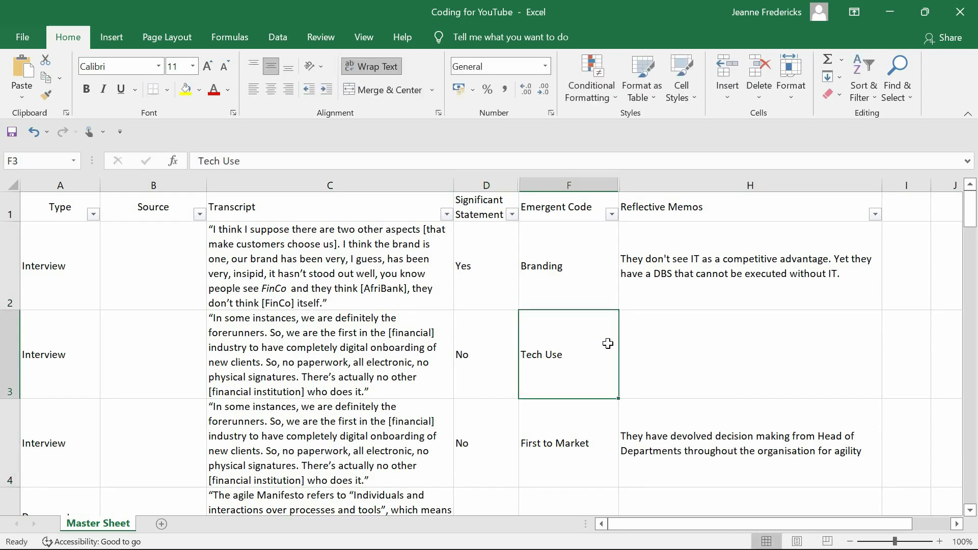
{"action": "left_click", "coordinate": [138, 257]}
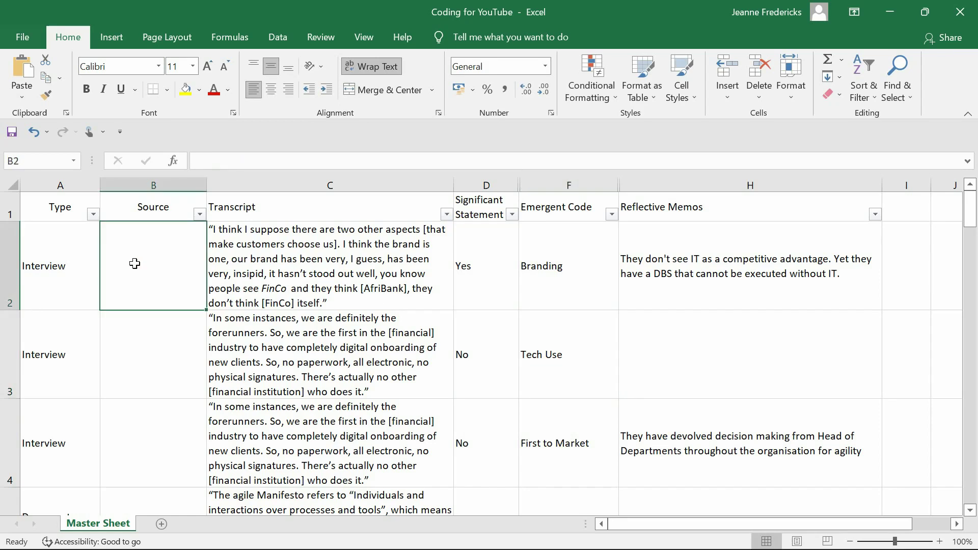
{"action": "type", "text": "AC_Senior Manager"}
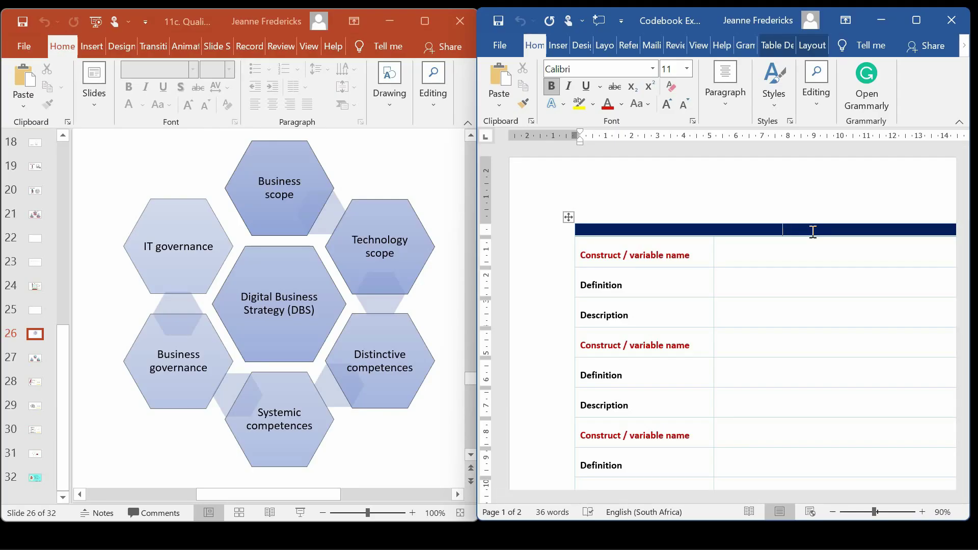
Title the codebook table 'Digital Business Strategy (DBS)' with constructs Business Scope, Technology Scope, Distinctive Competences.
{"action": "type", "text": "Digital Business Strae"}
{"action": "key", "text": "BackSpace"}
{"action": "type", "text": "tegy ()DBS"}
{"action": "key", "text": "Down"}
{"action": "type", "text": "Business Scope"}
{"action": "key", "text": "Down"}
{"action": "key", "text": "Down"}
{"action": "key", "text": "Down"}
{"action": "type", "text": "Technology Scope"}
{"action": "key", "text": "Down"}
{"action": "key", "text": "Down"}
{"action": "key", "text": "Down"}
{"action": "type", "text": "Distinctive Competences"}
Type the Business Scope definition and description, then the Technology Scope definition.
{"action": "left_click", "coordinate": [720, 285]}
{"action": "type", "text": "The product and services the business"}
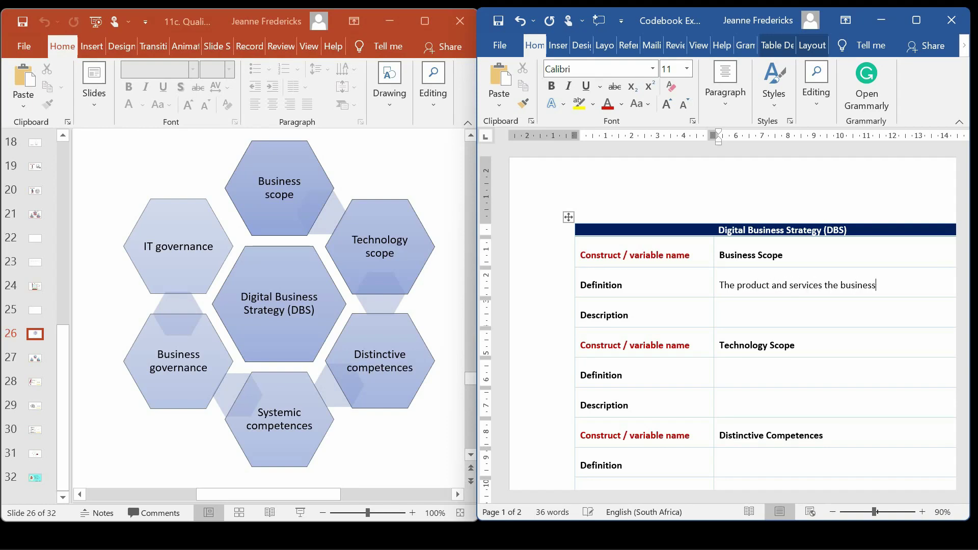
{"action": "type", "text": "provides including market"}
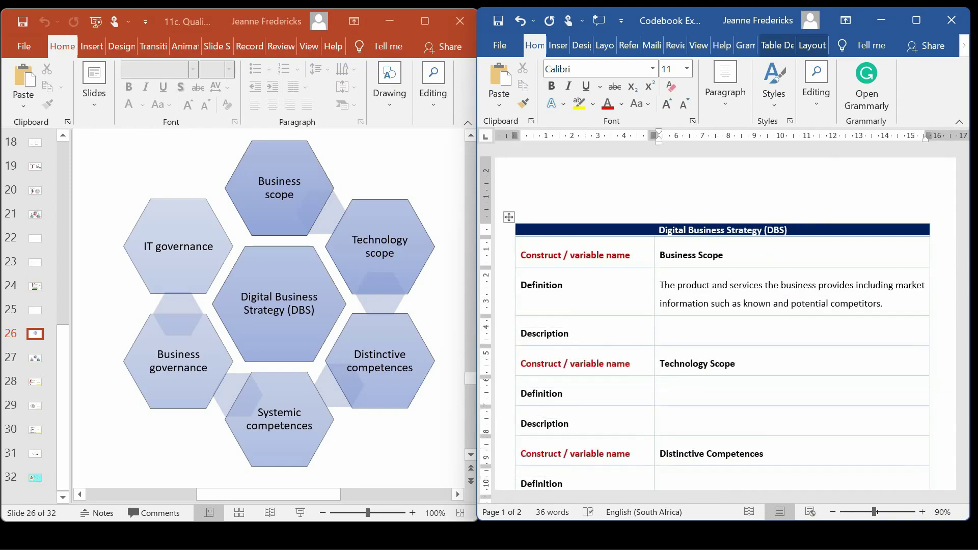
{"action": "type", "text": "Anything "}
{"action": "type", "text": "in the organisation"}
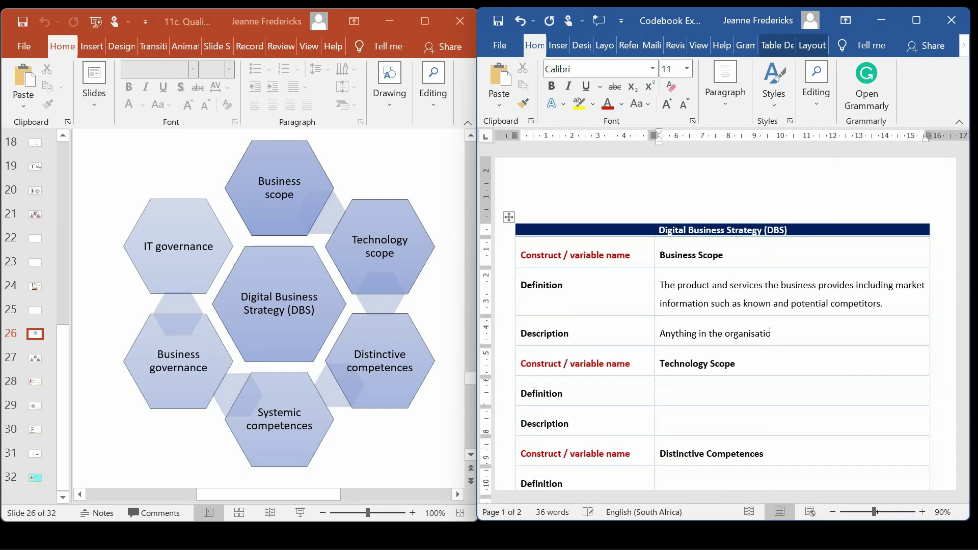
{"action": "type", "text": "'s servic"}
{"action": "type", "text": "e catalogue that is desig"}
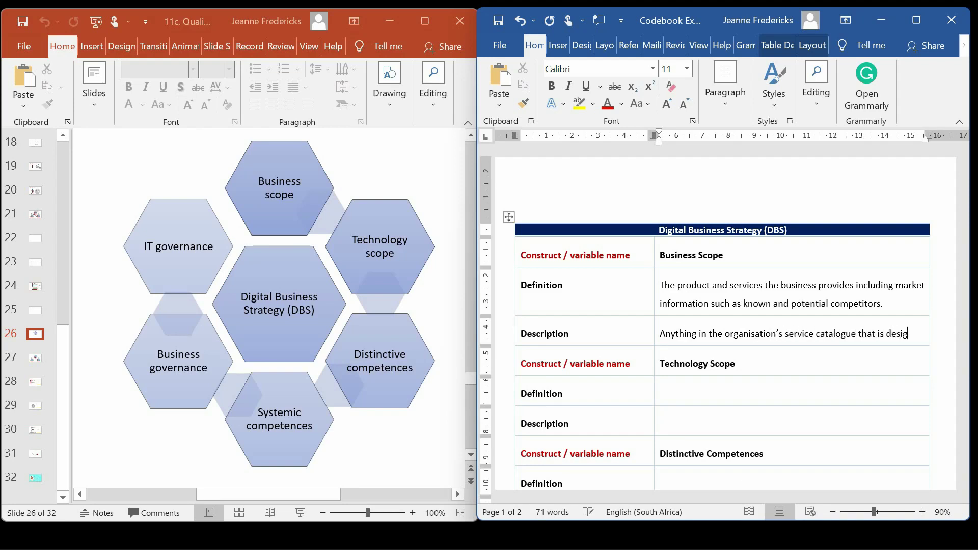
{"action": "type", "text": "ned to bring"}
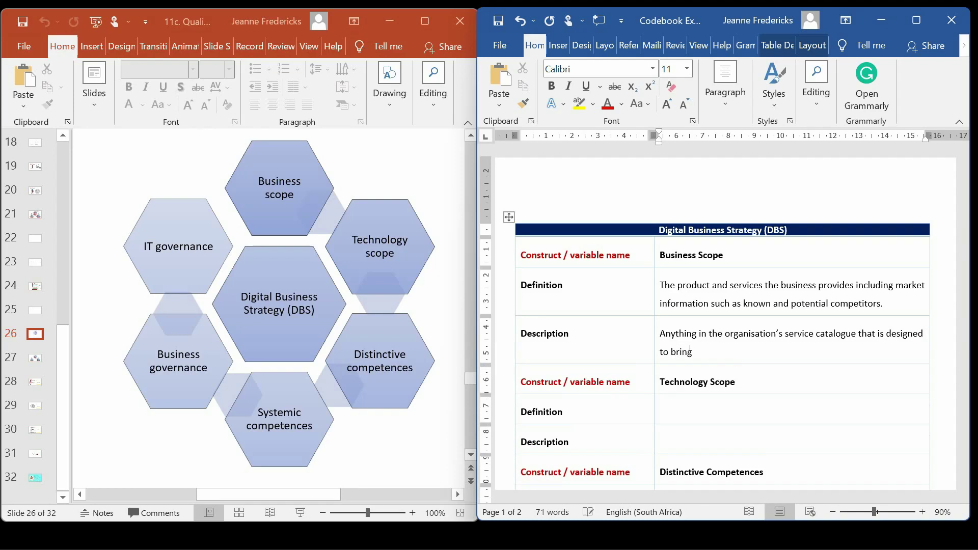
{"action": "type", "text": " value to its external customers"}
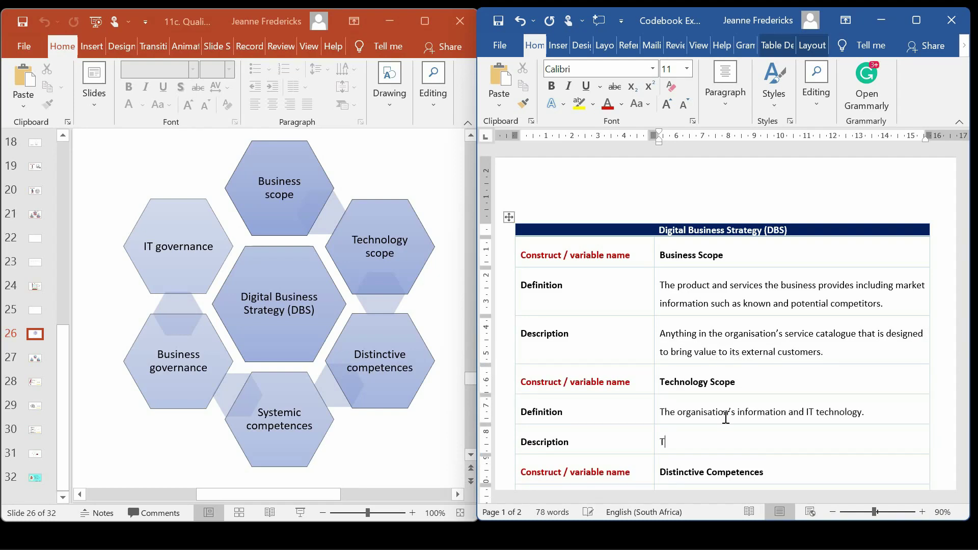
{"action": "type", "text": "The w"}
{"action": "type", "text": "ay that technology is b"}
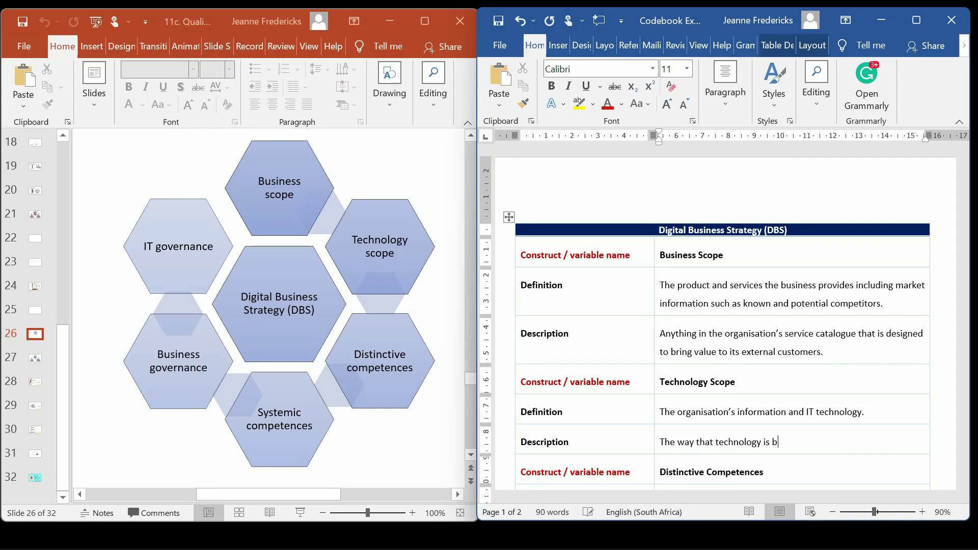
{"action": "type", "text": "eing used ("}
{"action": "type", "text": ")"}
{"action": "type", "text": "e"}
{"action": "type", "text": ".g. innovation"}
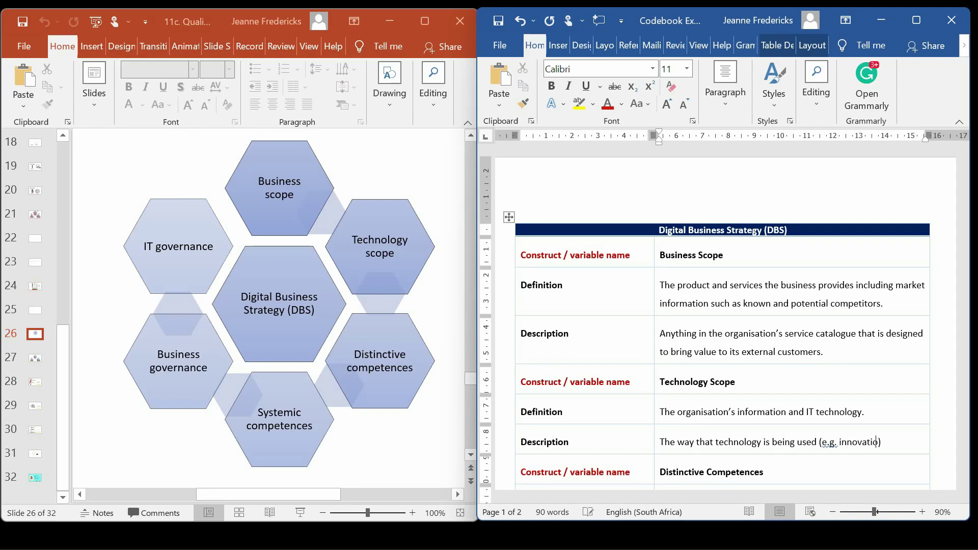
{"action": "type", "text": ", reshaping the"}
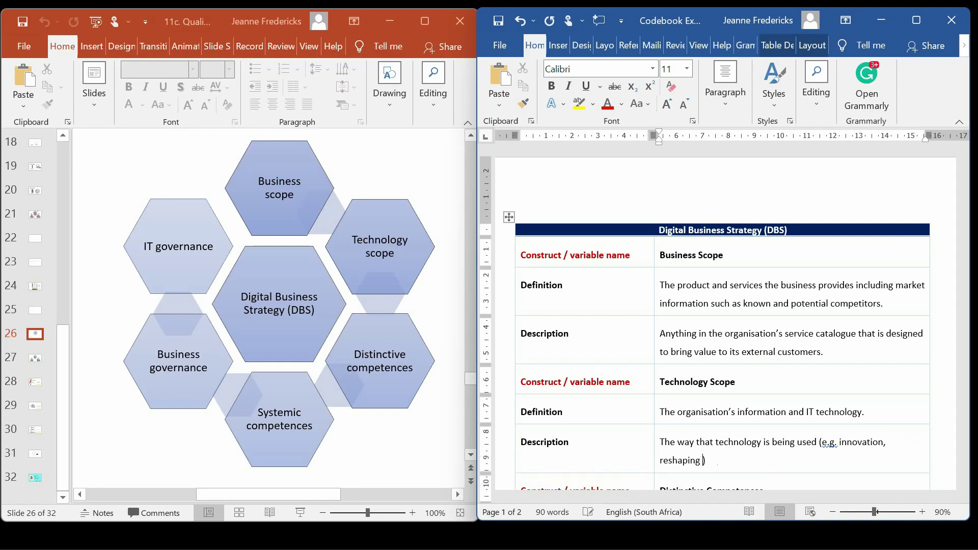
{"action": "type", "text": " industry, adapting to industry, competitive"}
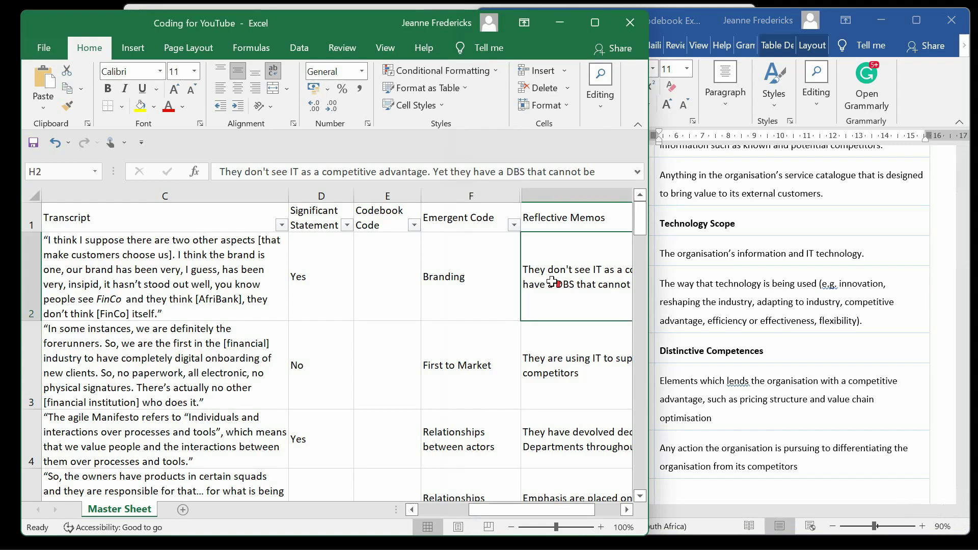
Compare the Branding and First to Market codes with the Distinctive Competences description in the Word codebook.
{"action": "left_click_drag", "start_coordinate": [145, 283], "coordinate": [288, 351]}
{"action": "left_click", "coordinate": [482, 284]}
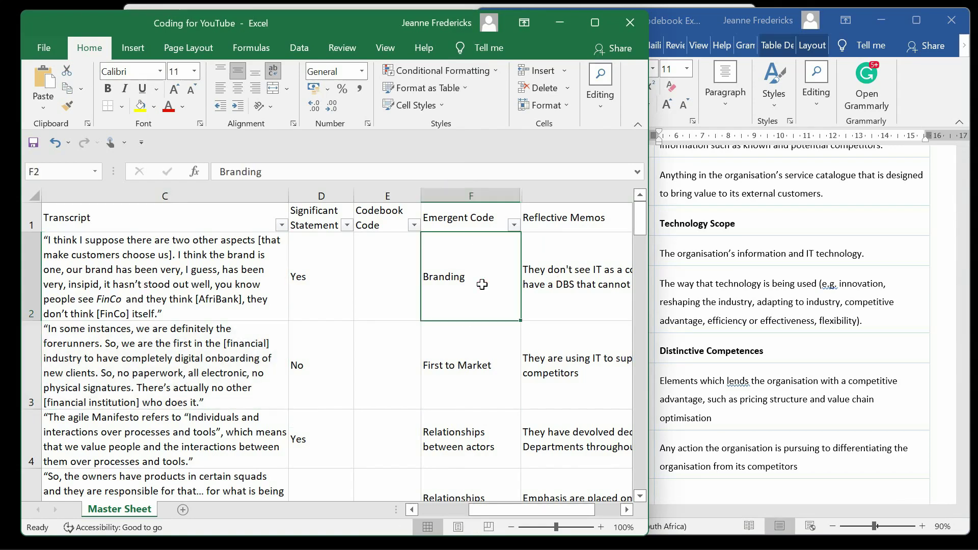
{"action": "left_click", "coordinate": [491, 380]}
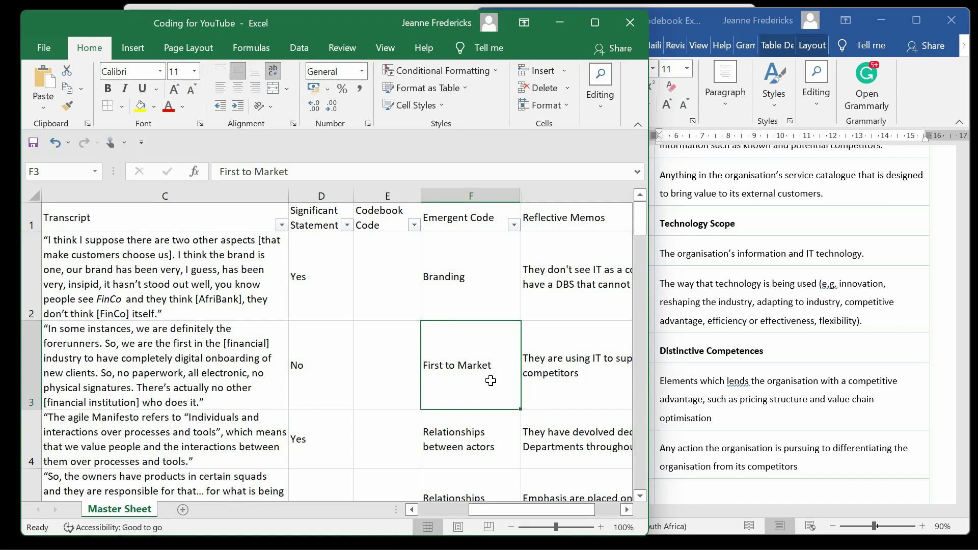
{"action": "left_click", "coordinate": [801, 312]}
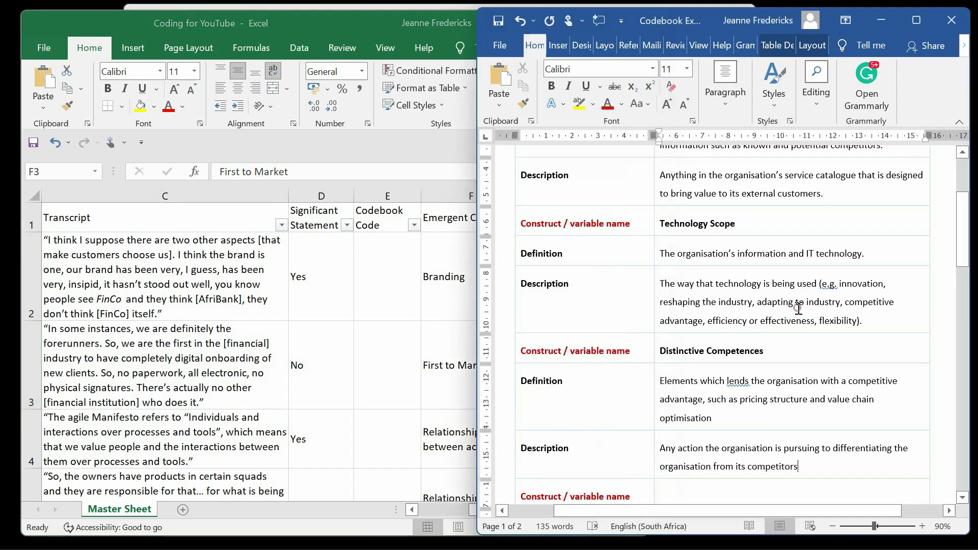
{"action": "scroll", "coordinate": [804, 312], "scroll_direction": "up", "scroll_amount": 3}
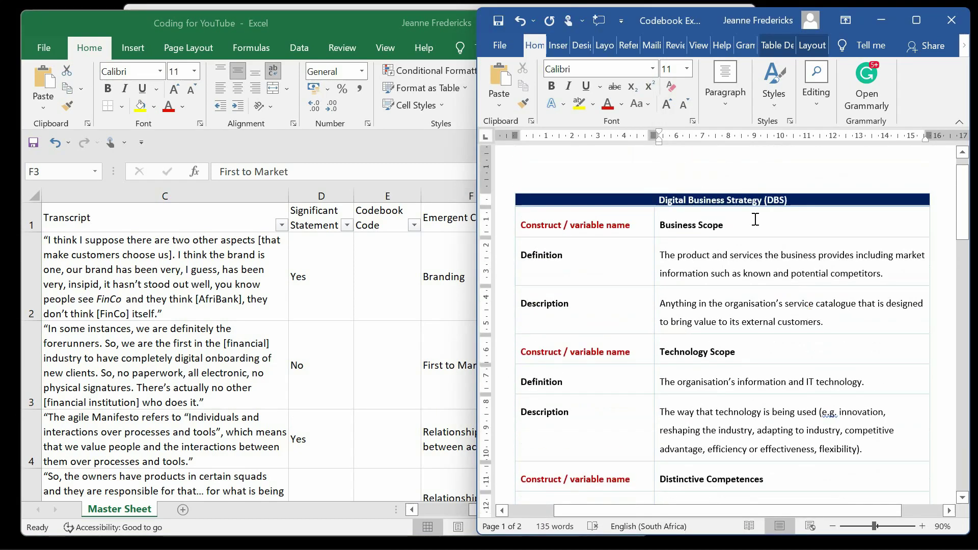
{"action": "scroll", "coordinate": [757, 225], "scroll_direction": "down", "scroll_amount": 3}
{"action": "scroll", "coordinate": [759, 233], "scroll_direction": "down", "scroll_amount": 3}
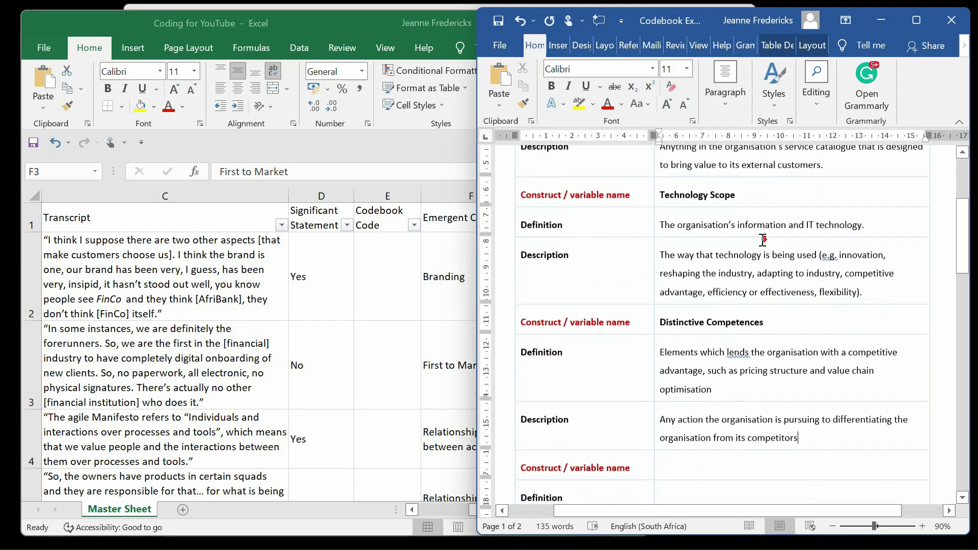
{"action": "left_click_drag", "start_coordinate": [724, 386], "coordinate": [660, 348]}
{"action": "left_click_drag", "start_coordinate": [815, 441], "coordinate": [661, 417]}
Enter Distinctive Competences as the codebook code in E2 and copy it into E3.
{"action": "left_click", "coordinate": [421, 351]}
{"action": "left_click", "coordinate": [384, 278]}
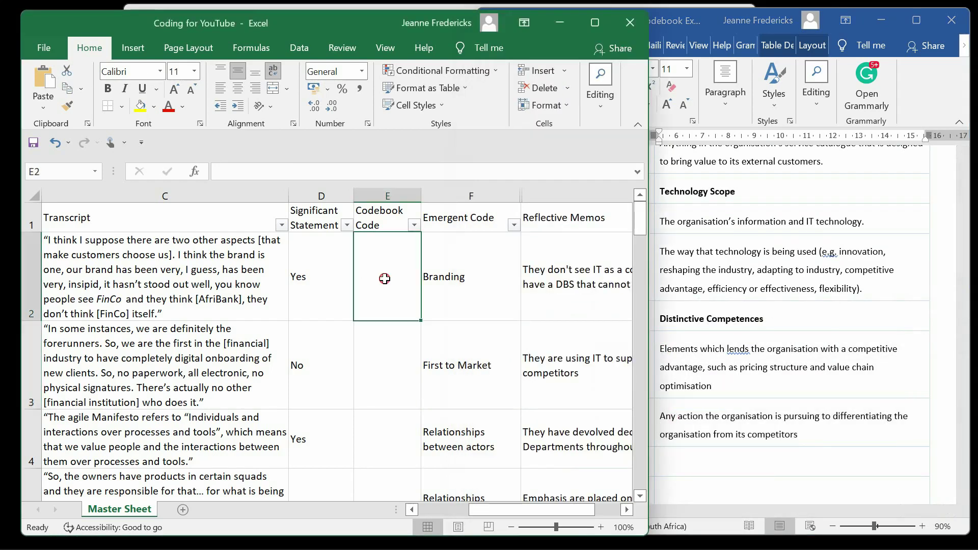
{"action": "type", "text": "Disti"}
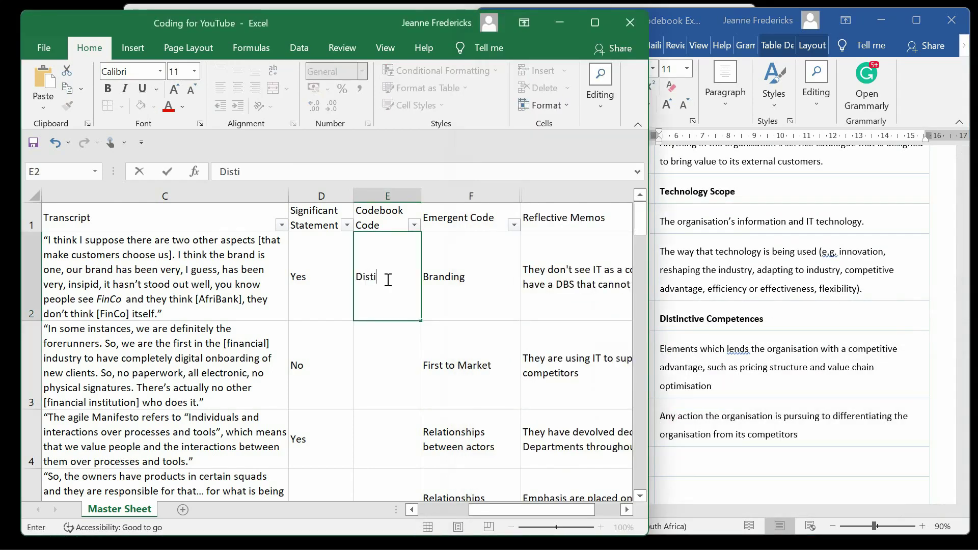
{"action": "type", "text": "nctive Comp"}
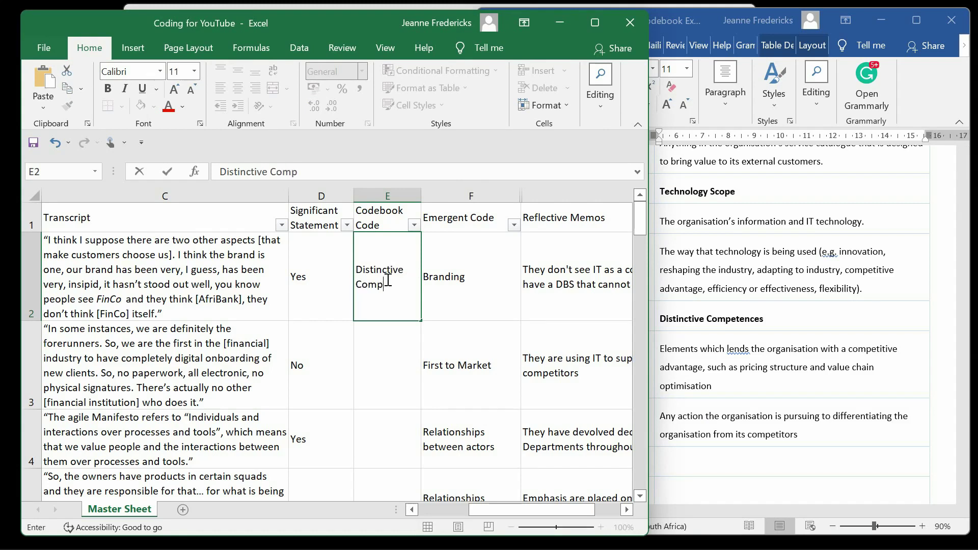
{"action": "type", "text": "etences"}
{"action": "key", "text": "Return"}
{"action": "left_click", "coordinate": [387, 279]}
{"action": "key", "text": "ctrl+c"}
{"action": "key", "text": "Down"}
{"action": "key", "text": "ctrl+v"}
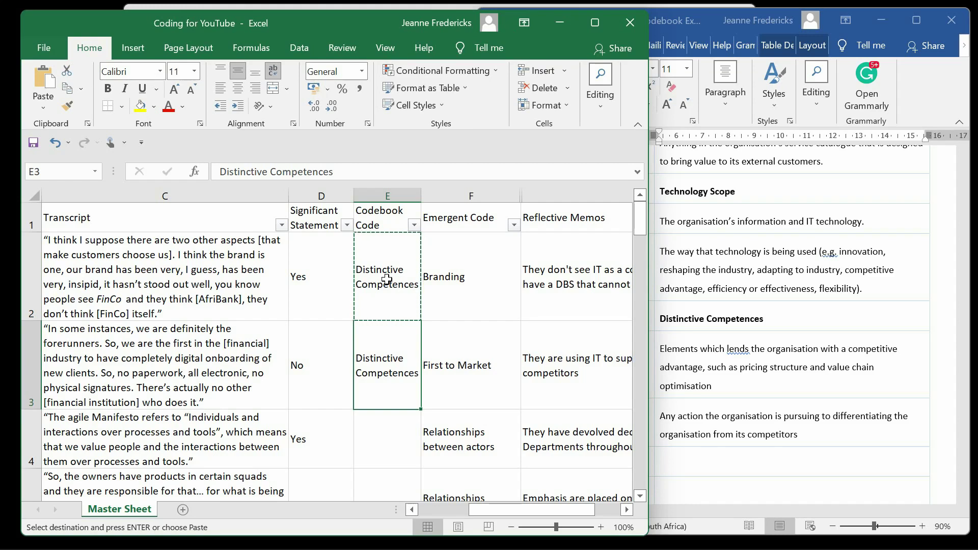
{"action": "left_click", "coordinate": [485, 370]}
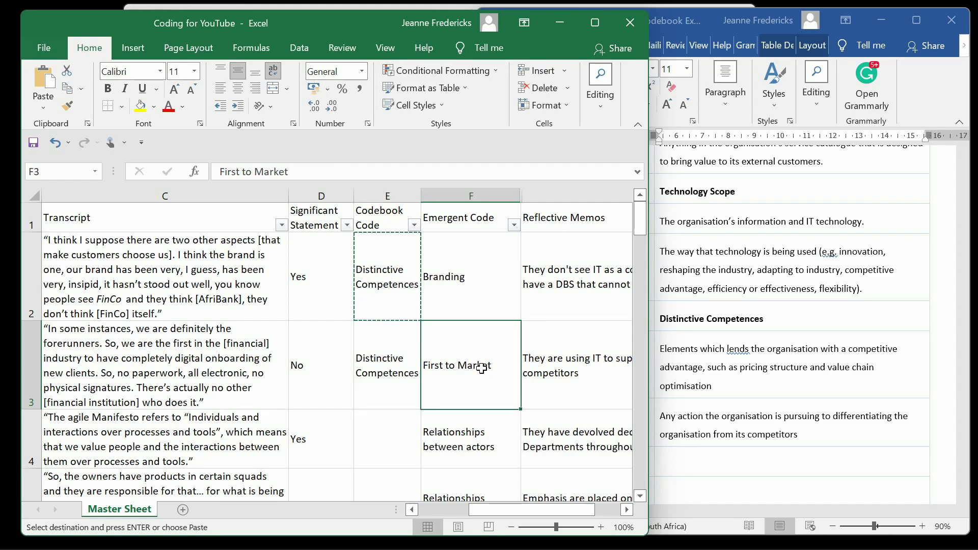
{"action": "key", "text": "Escape"}
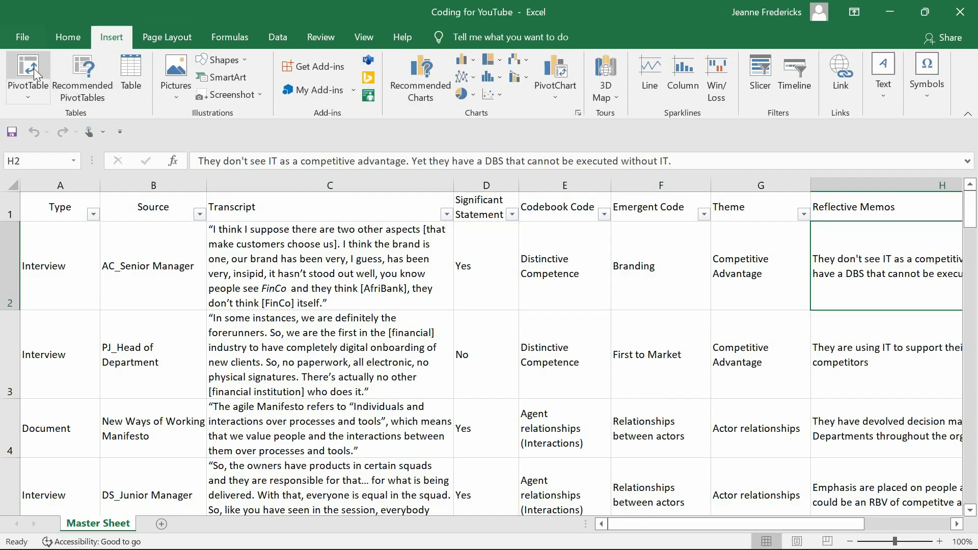
Create a PivotTable on a new worksheet counting Emergent Code by Codebook Code.
{"action": "left_click", "coordinate": [34, 68]}
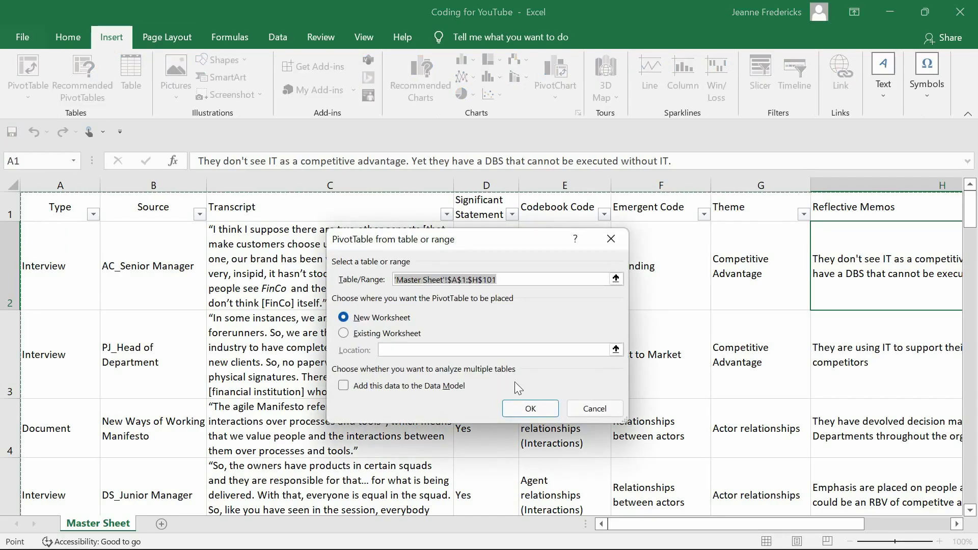
{"action": "left_click", "coordinate": [531, 408]}
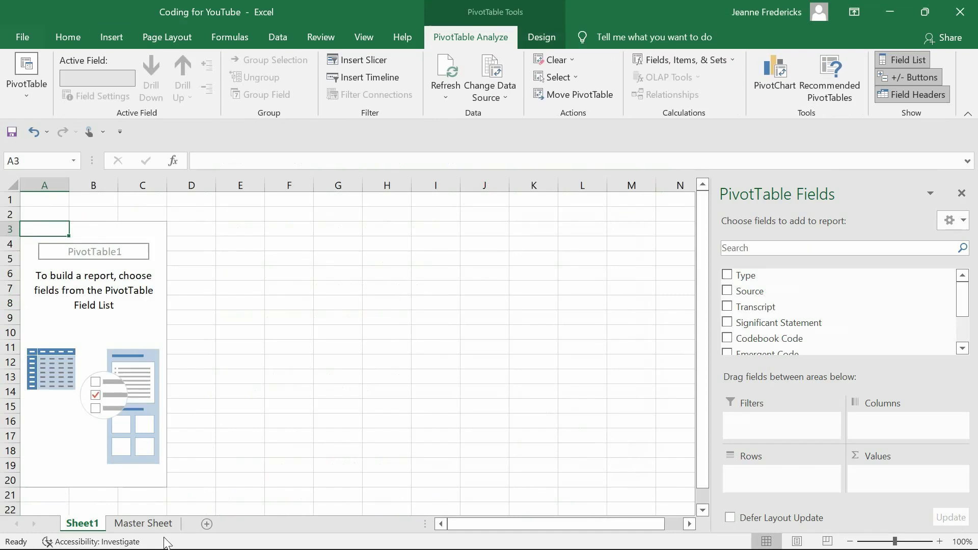
{"action": "scroll", "coordinate": [815, 311], "scroll_direction": "down", "scroll_amount": 1}
{"action": "left_click_drag", "start_coordinate": [770, 312], "coordinate": [793, 465]}
{"action": "left_click_drag", "start_coordinate": [760, 324], "coordinate": [879, 476]}
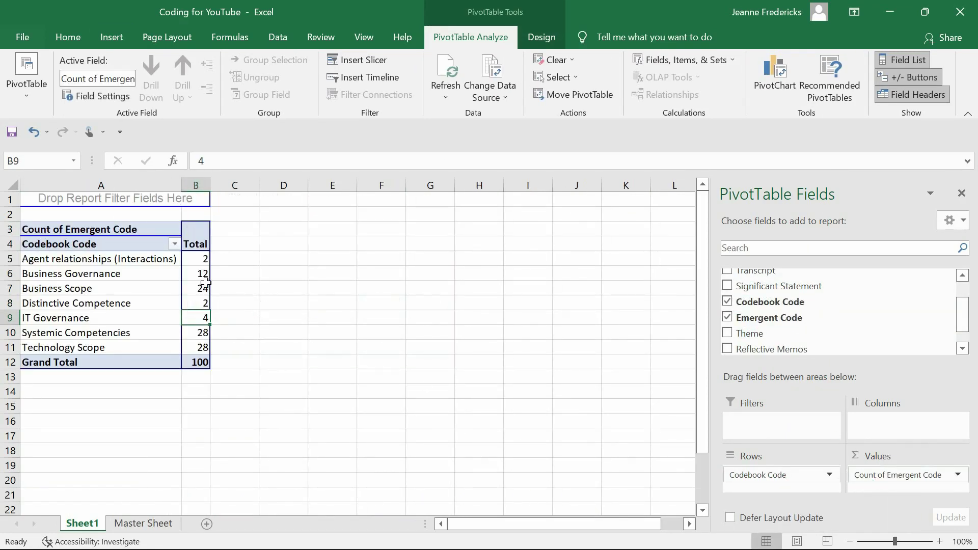
Colour the Agent relationships, Distinctive Competence and IT Governance rows red.
{"action": "left_click_drag", "start_coordinate": [203, 260], "coordinate": [173, 259]}
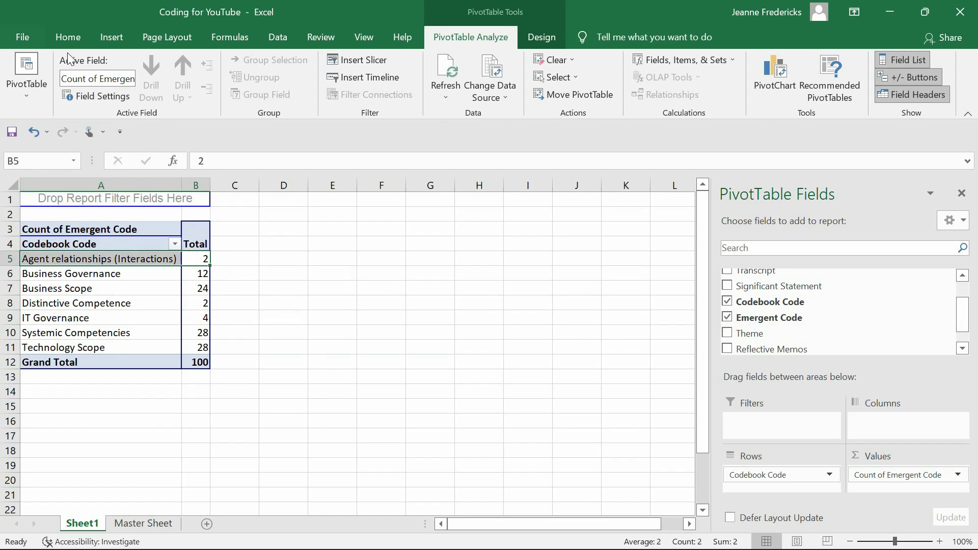
{"action": "left_click", "coordinate": [66, 37]}
{"action": "left_click", "coordinate": [214, 90]}
{"action": "left_click_drag", "start_coordinate": [155, 305], "coordinate": [199, 319]}
{"action": "left_click", "coordinate": [213, 89]}
{"action": "left_click", "coordinate": [291, 301]}
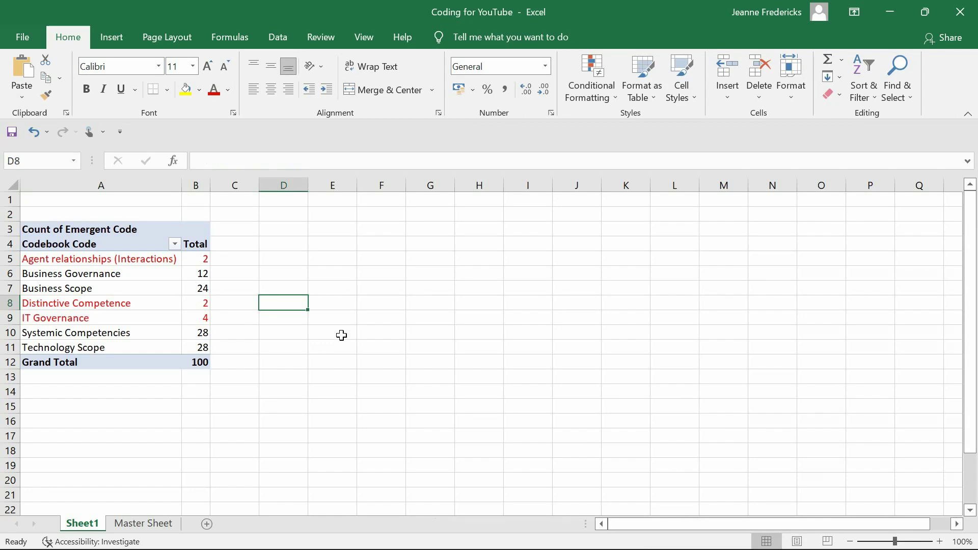
{"action": "left_click", "coordinate": [122, 307]}
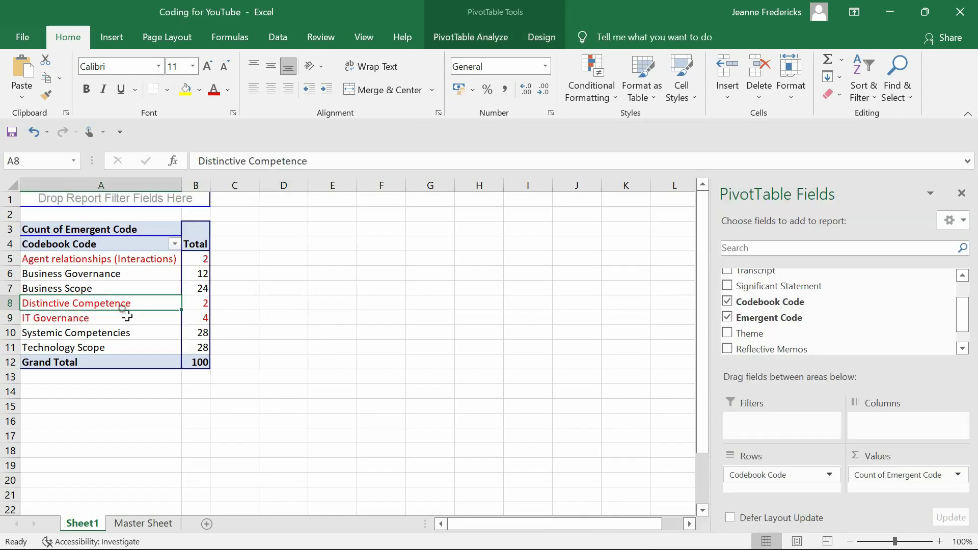